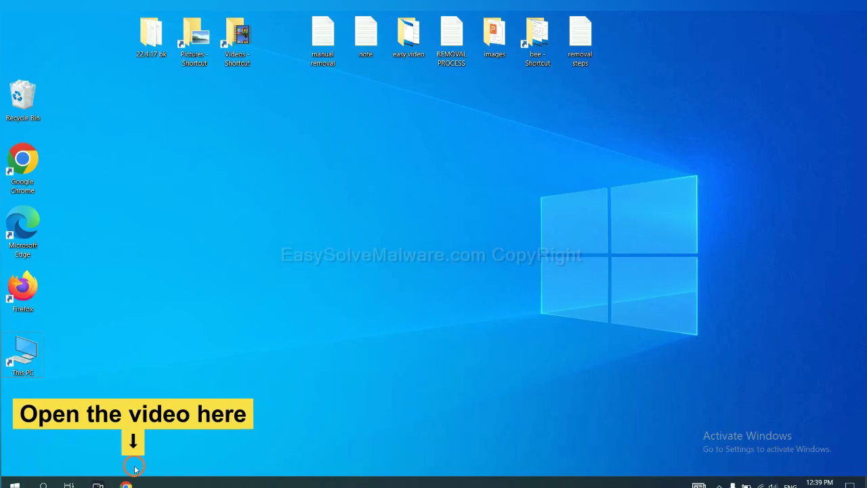
Step: In Chrome, download the SpyHunter installer for Windows from the easysolvemalware.com removal guide
{"action": "left_click", "coordinate": [132, 483]}
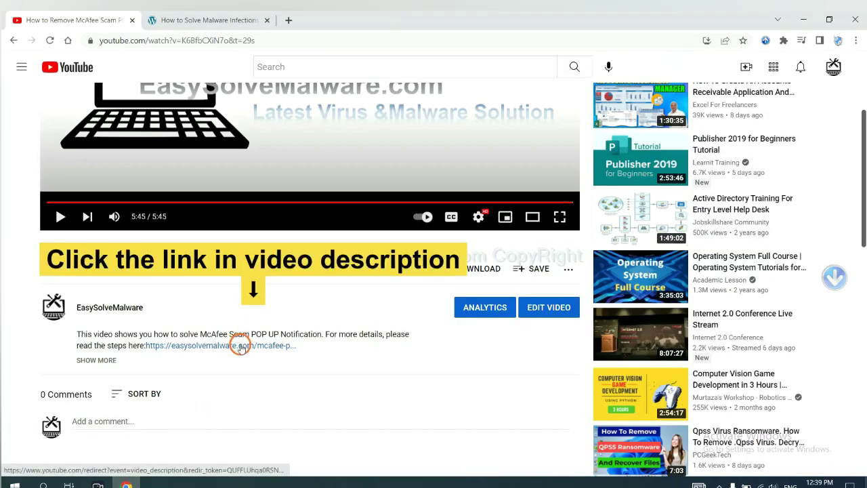
{"action": "left_click", "coordinate": [240, 346]}
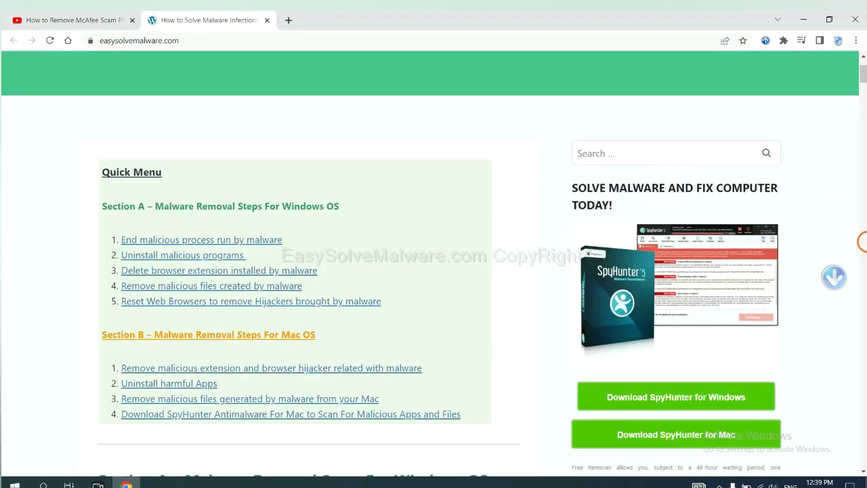
{"action": "scroll", "coordinate": [862, 241], "scroll_direction": "down", "scroll_amount": 3}
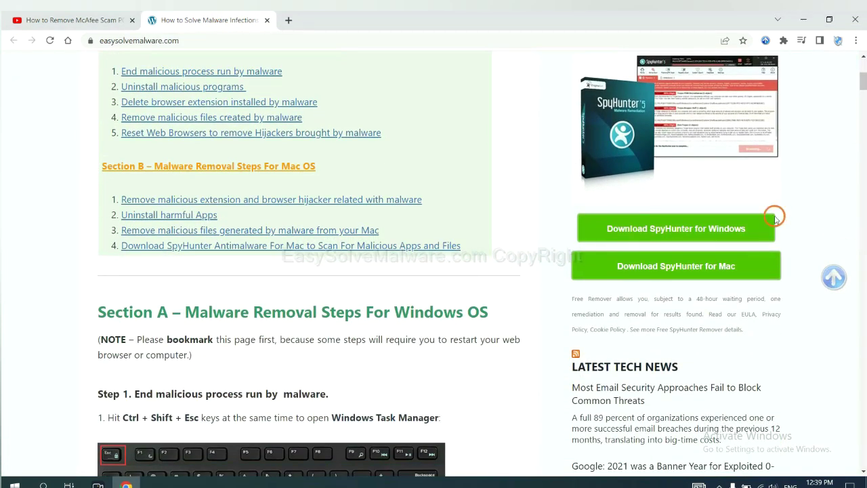
{"action": "left_click", "coordinate": [736, 226]}
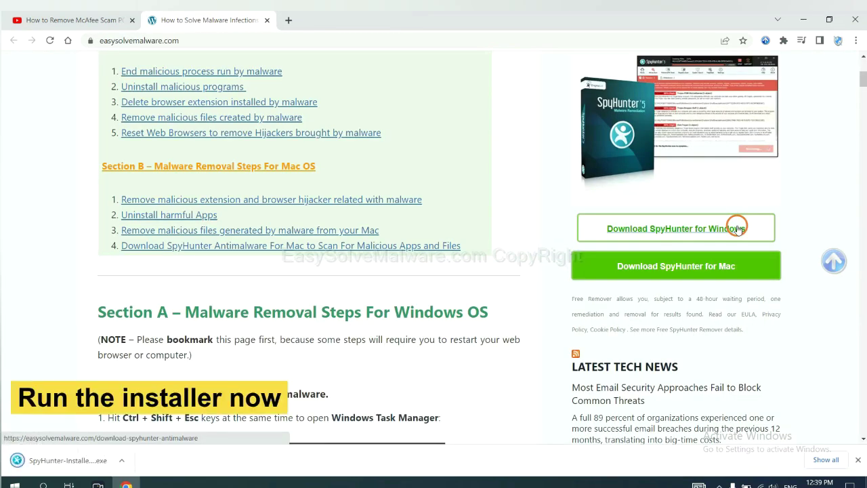
Step: Run the SpyHunter 5 installer in English, accept the EULA and begin installing
{"action": "left_click", "coordinate": [56, 461]}
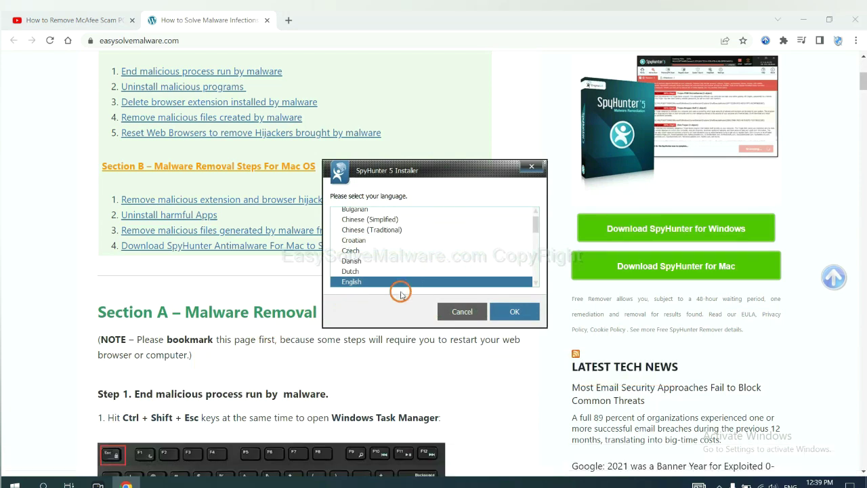
{"action": "left_click", "coordinate": [506, 310]}
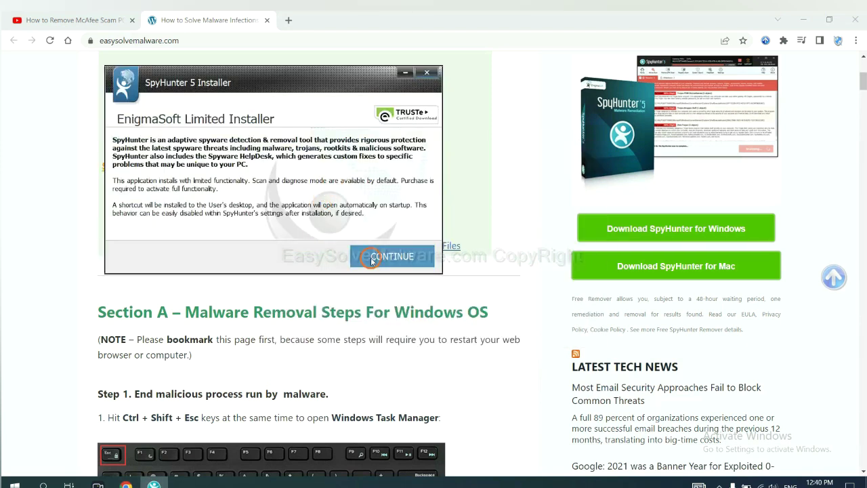
{"action": "left_click", "coordinate": [372, 258]}
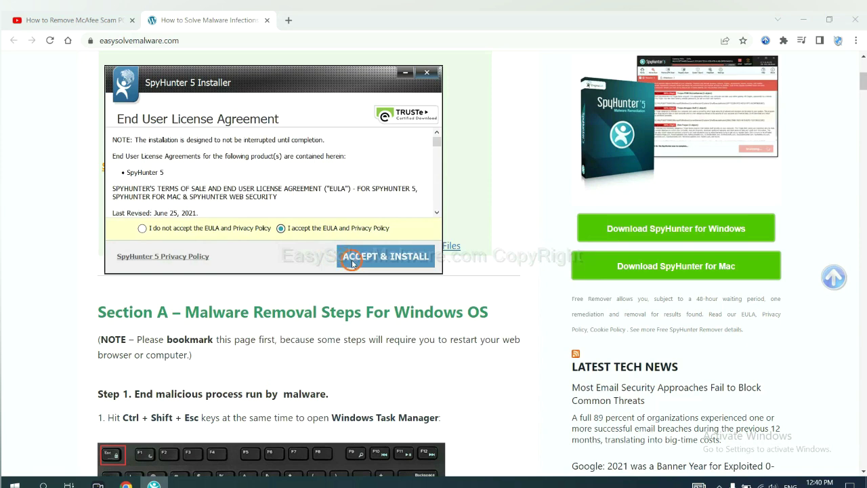
{"action": "left_click", "coordinate": [352, 257]}
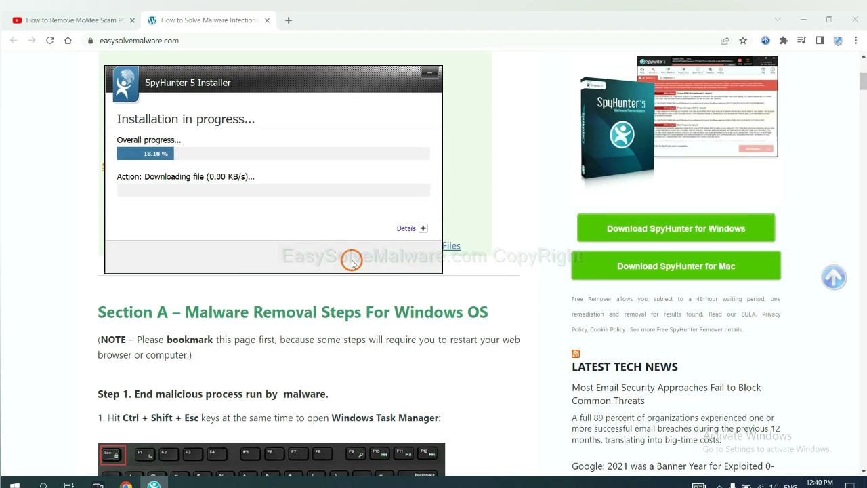
Step: Launch SpyHunter, scan the PC, find remove360.bat, and reach the Registration Required notice
{"action": "left_click", "coordinate": [428, 315]}
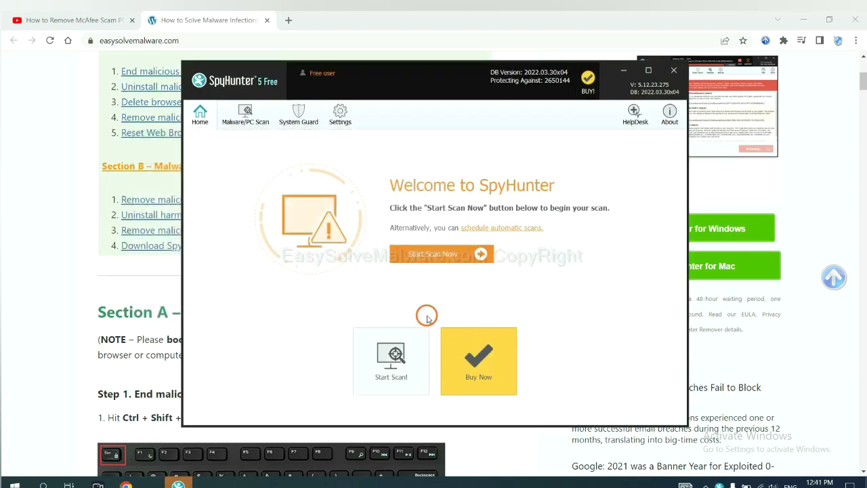
{"action": "left_click", "coordinate": [428, 260]}
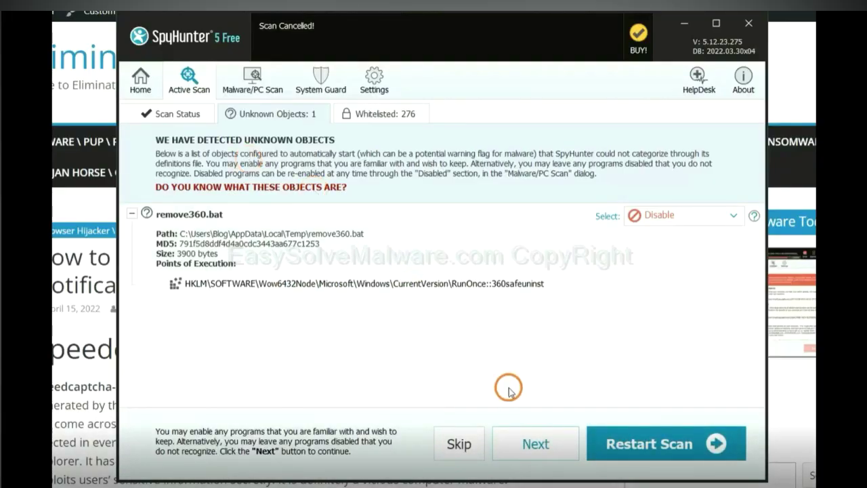
{"action": "left_click", "coordinate": [532, 444]}
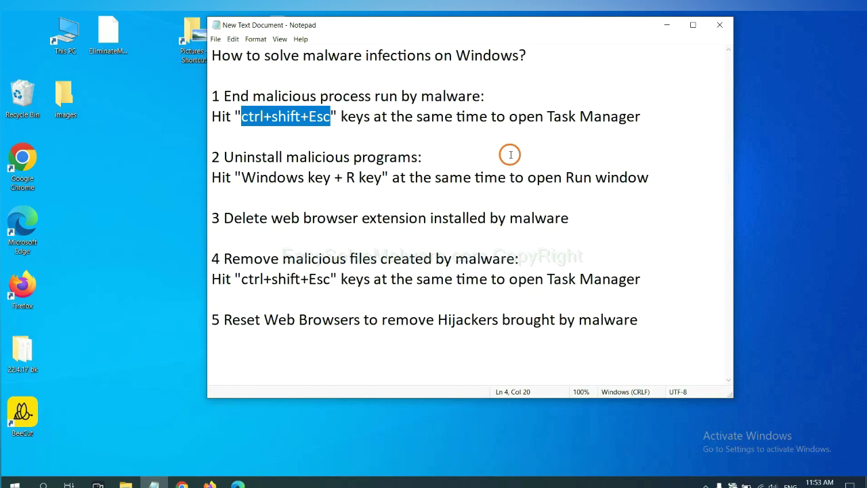
{"action": "left_click", "coordinate": [310, 118]}
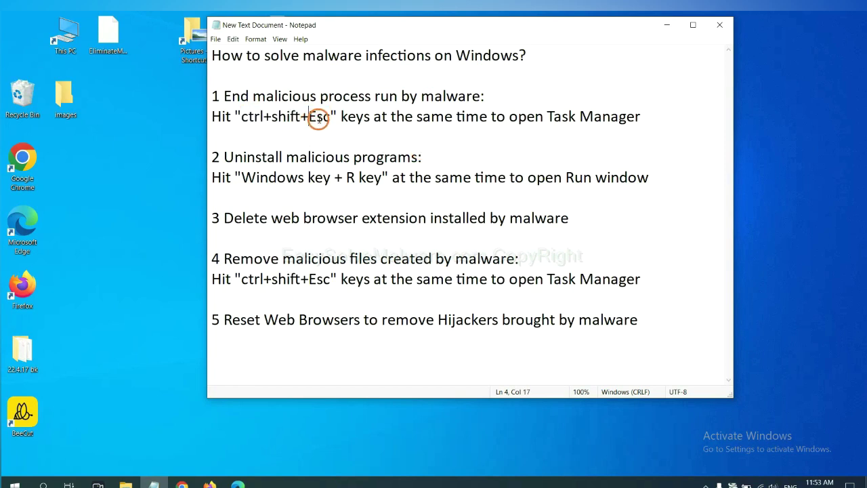
{"action": "left_click_drag", "start_coordinate": [329, 118], "coordinate": [242, 118]}
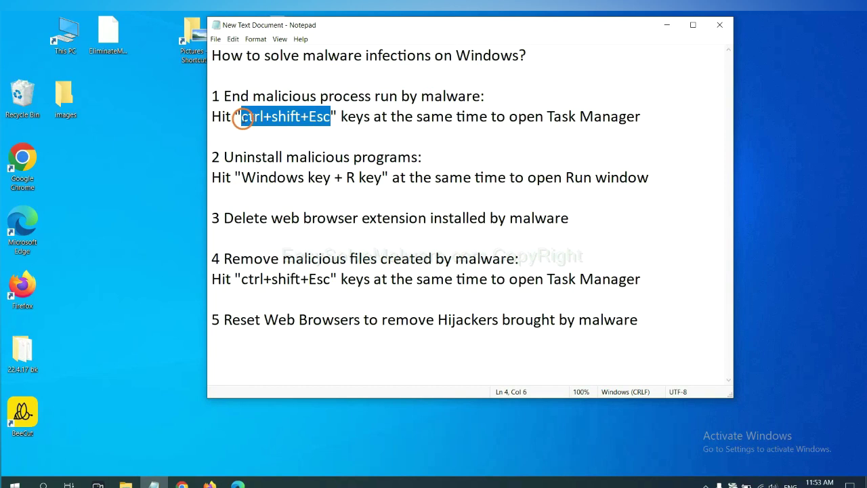
{"action": "key", "text": "ctrl+shift+Escape"}
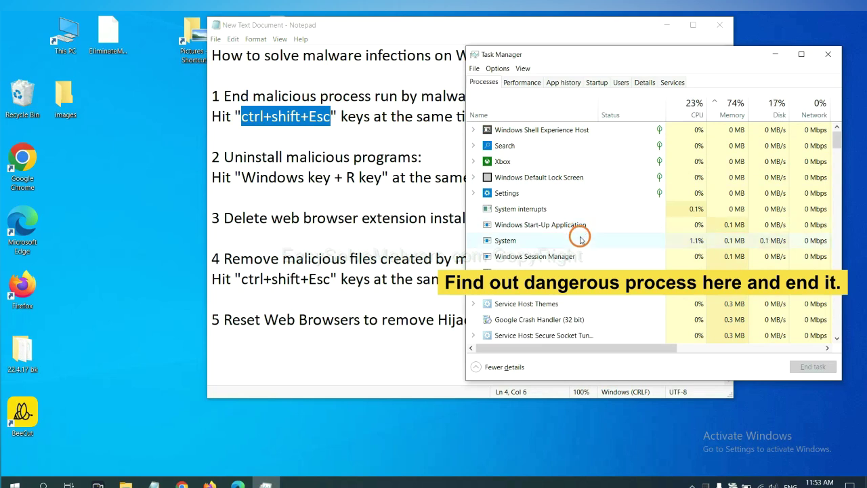
{"action": "left_click", "coordinate": [580, 240]}
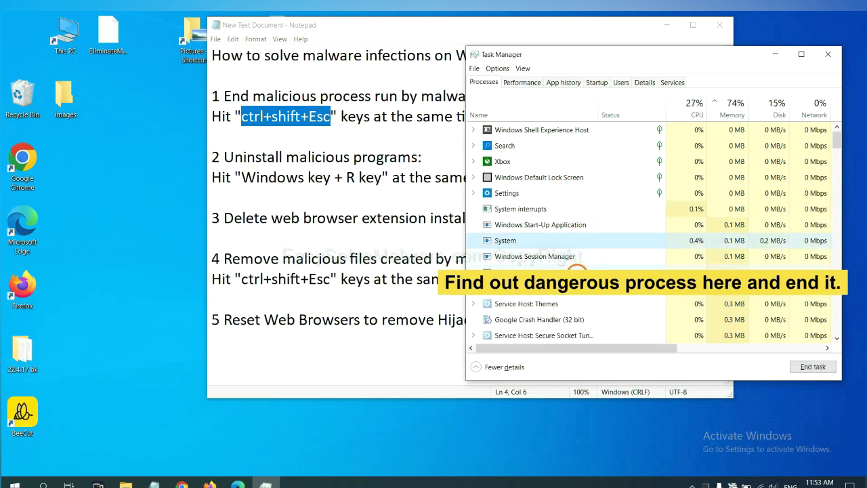
{"action": "left_click", "coordinate": [577, 271]}
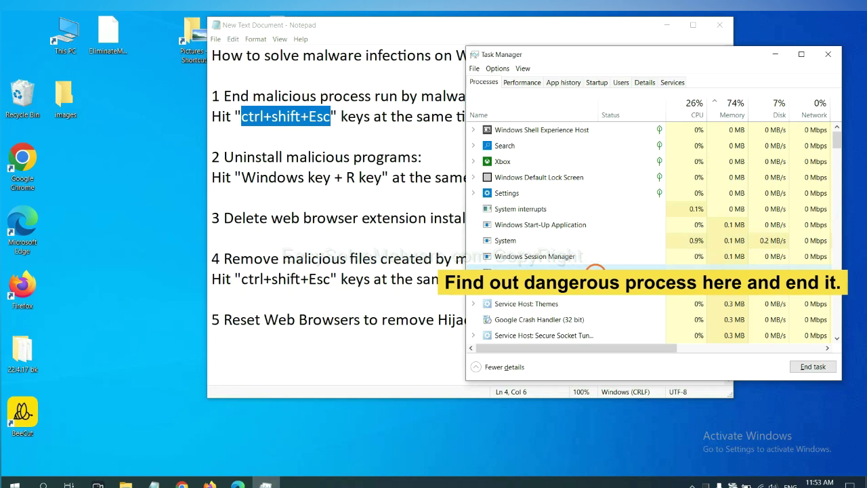
{"action": "left_click", "coordinate": [820, 367]}
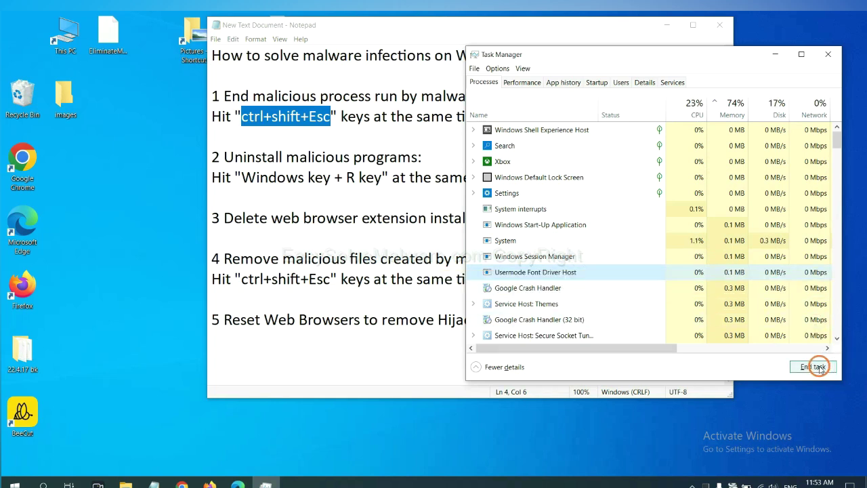
{"action": "left_click", "coordinate": [824, 54]}
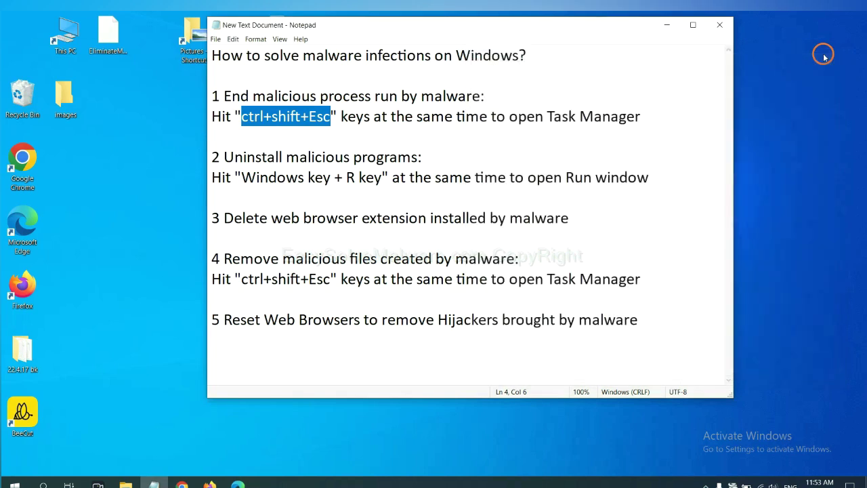
Step: Position the Run dialog beside the Notepad guide with 'control panel' in its Open box
{"action": "left_click", "coordinate": [542, 196]}
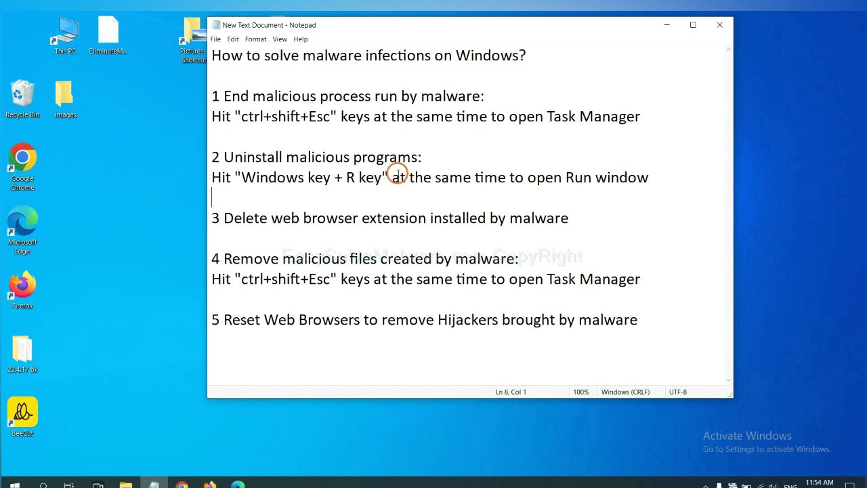
{"action": "left_click_drag", "start_coordinate": [242, 178], "coordinate": [377, 187]}
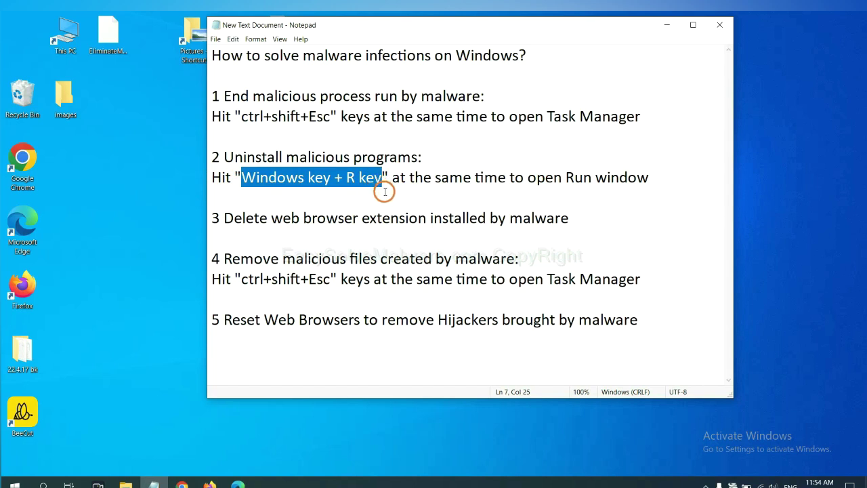
{"action": "key", "text": "super+r"}
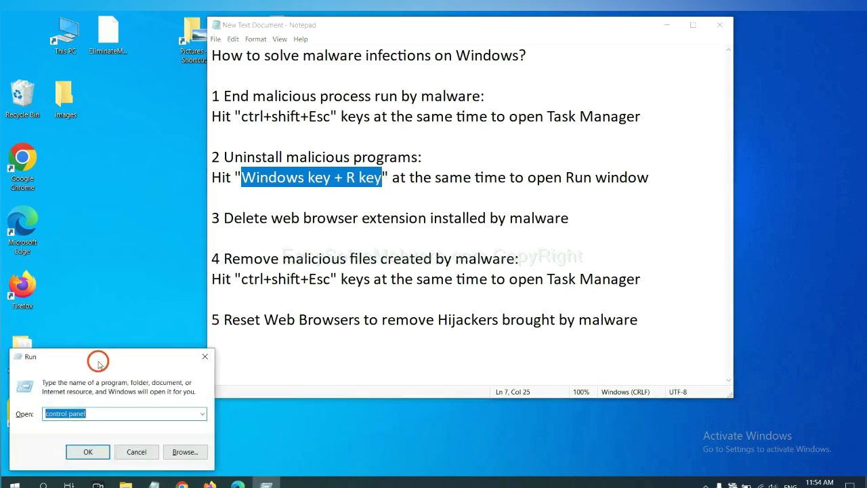
{"action": "left_click_drag", "start_coordinate": [97, 366], "coordinate": [664, 162]}
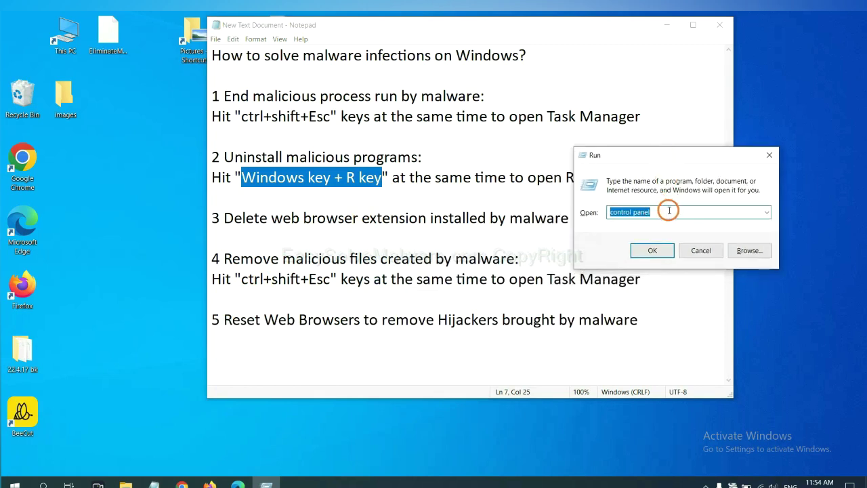
{"action": "left_click", "coordinate": [668, 212]}
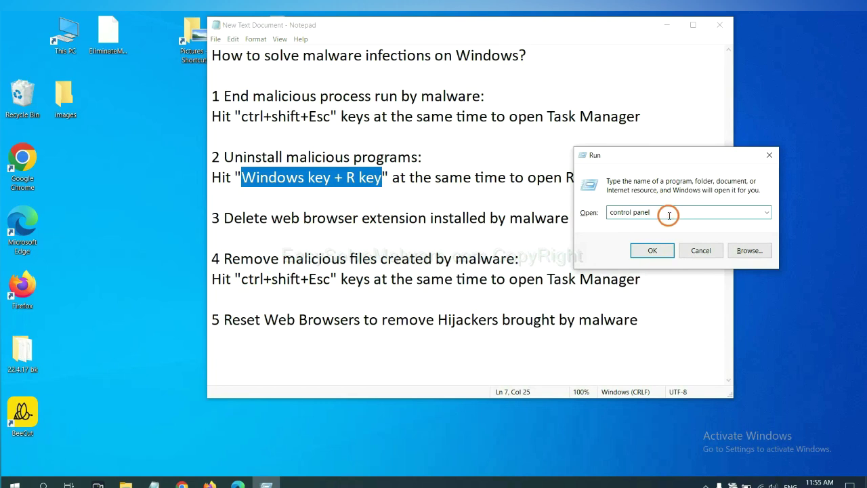
{"action": "left_click_drag", "start_coordinate": [609, 212], "coordinate": [652, 212]}
Step: In Programs and Features, select Xiph.Org Open Codecs as the suspect program, then close the window
{"action": "left_click", "coordinate": [652, 252]}
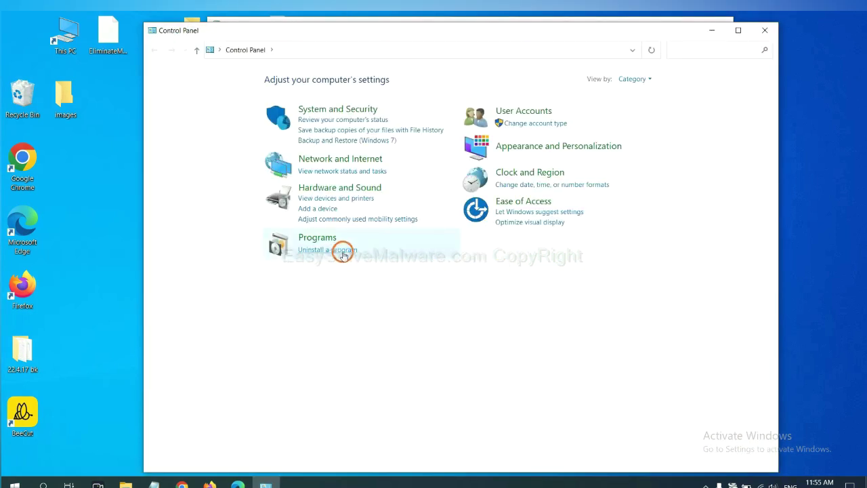
{"action": "left_click", "coordinate": [343, 250]}
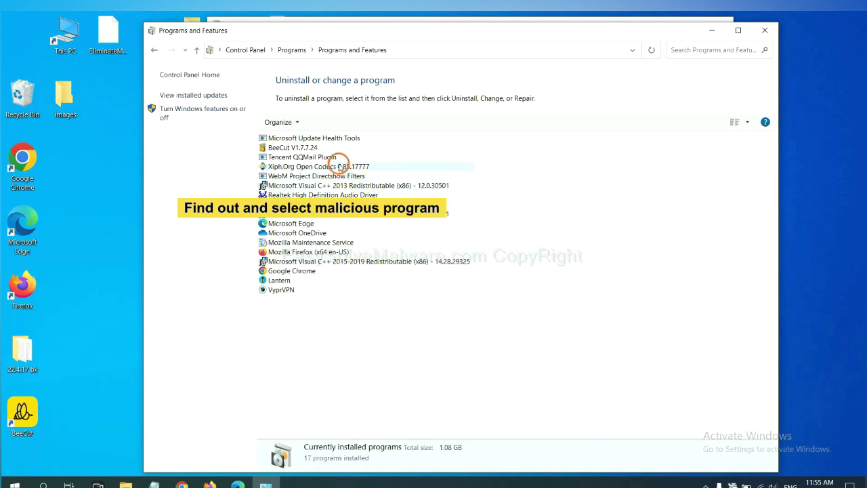
{"action": "left_click", "coordinate": [342, 166]}
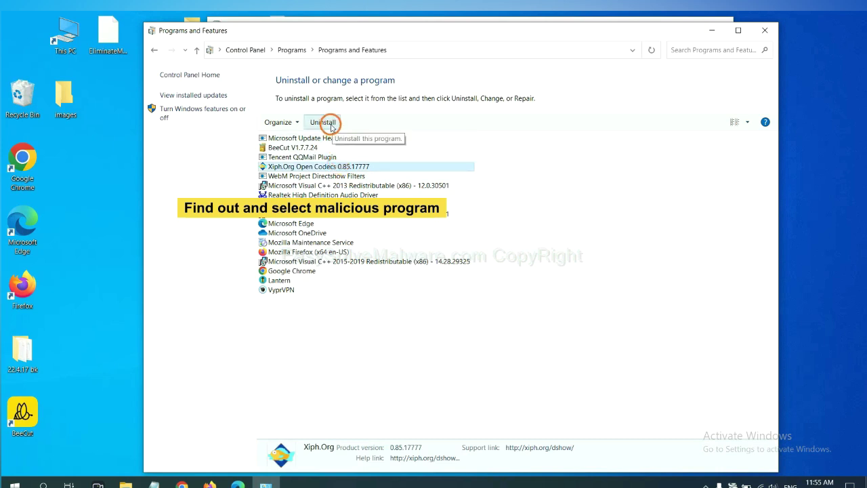
{"action": "left_click", "coordinate": [765, 31]}
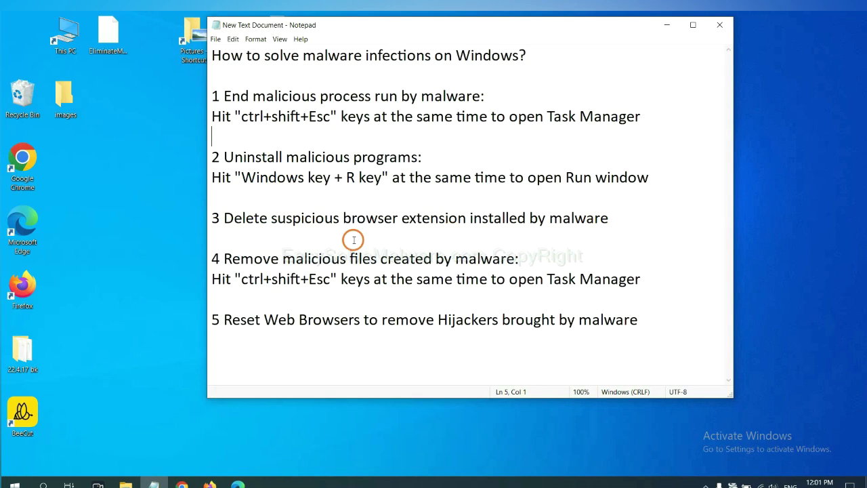
Step: Show Chrome's Extensions page listing the Scroll To Top extension
{"action": "left_click", "coordinate": [182, 483]}
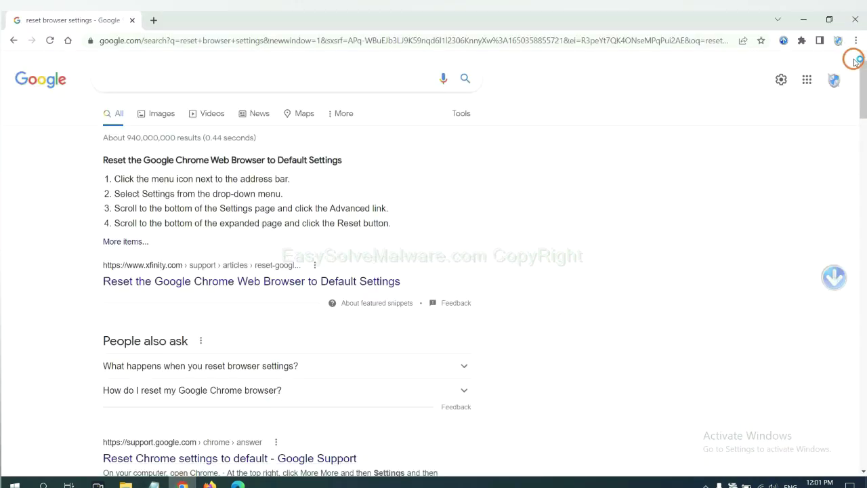
{"action": "left_click", "coordinate": [855, 41]}
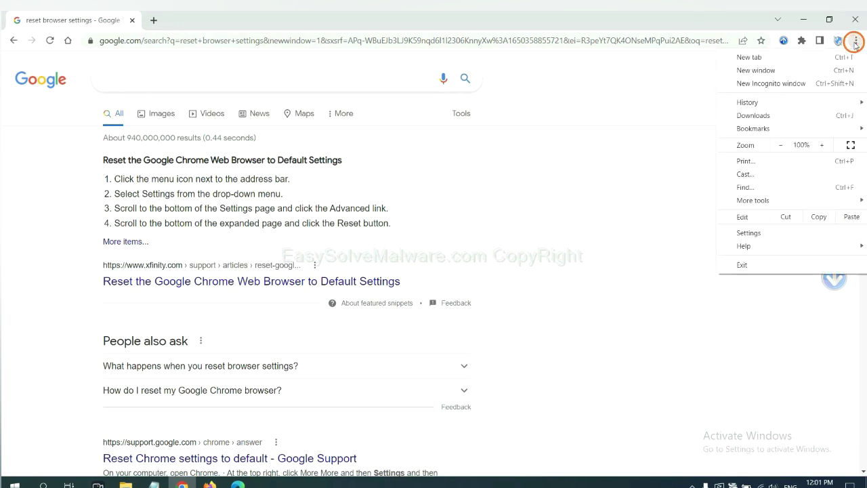
{"action": "mouse_move", "coordinate": [754, 201]}
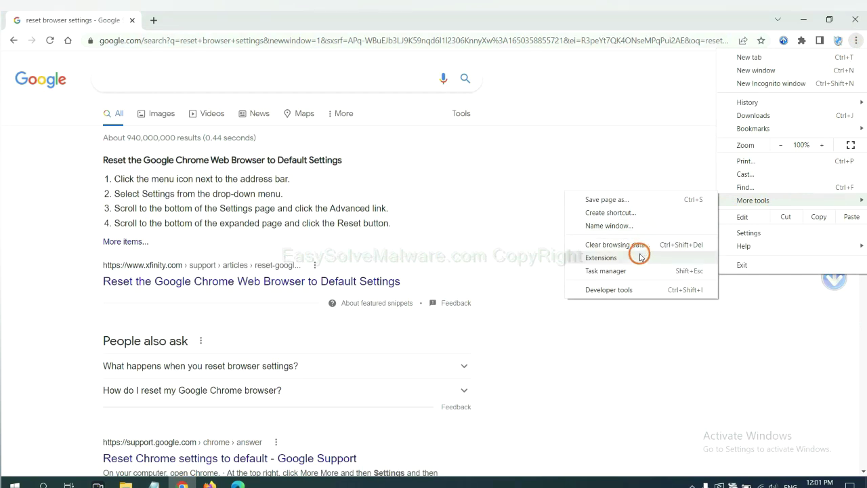
{"action": "left_click", "coordinate": [640, 257]}
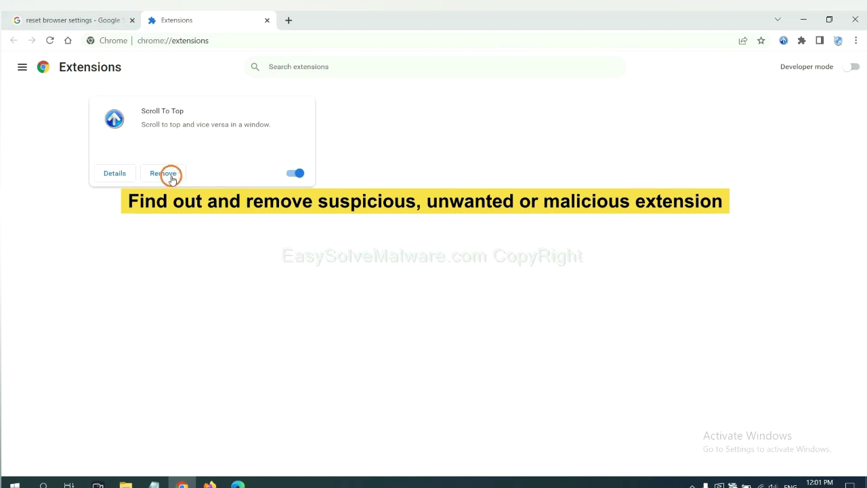
Step: Show the removal option for GIPHY for Firefox in Firefox's Add-ons Manager
{"action": "left_click", "coordinate": [210, 483]}
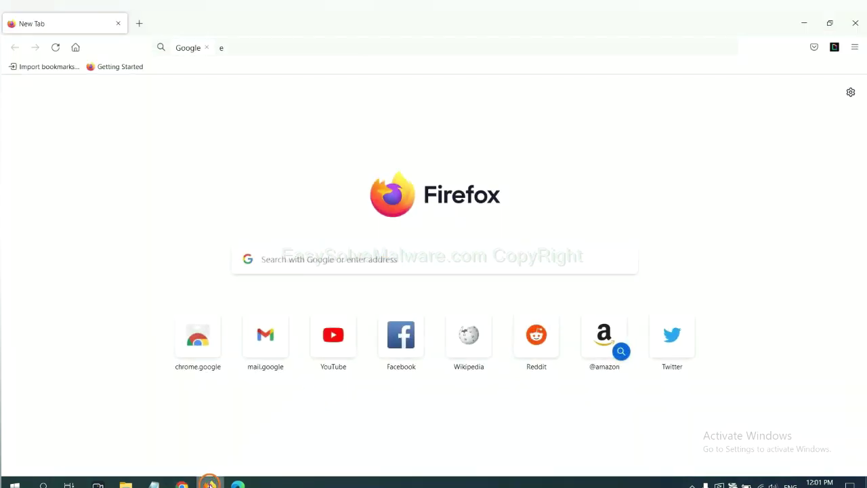
{"action": "left_click", "coordinate": [856, 48]}
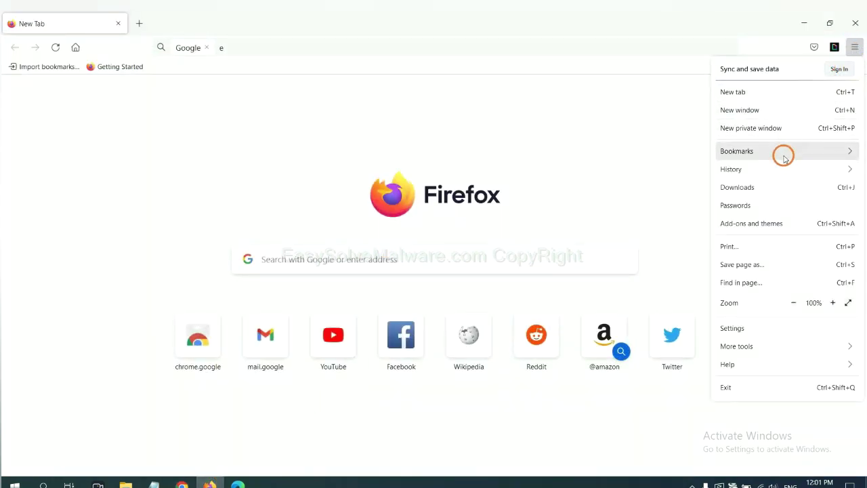
{"action": "left_click", "coordinate": [760, 228]}
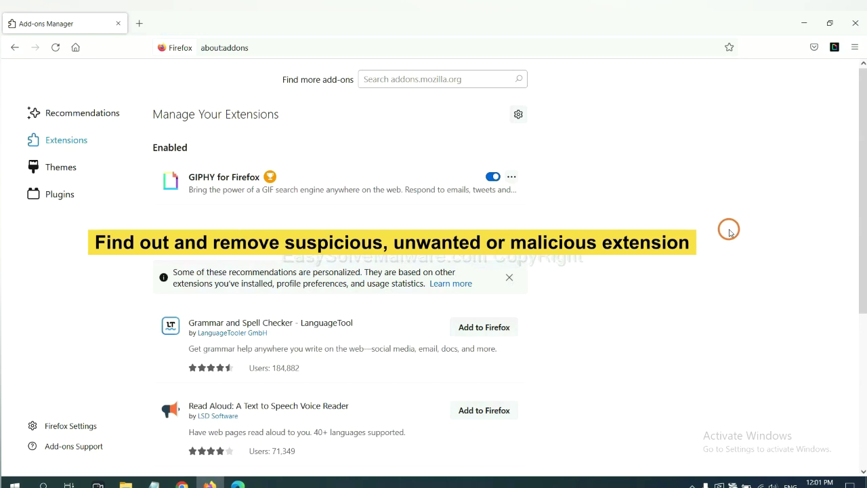
{"action": "left_click", "coordinate": [511, 177]}
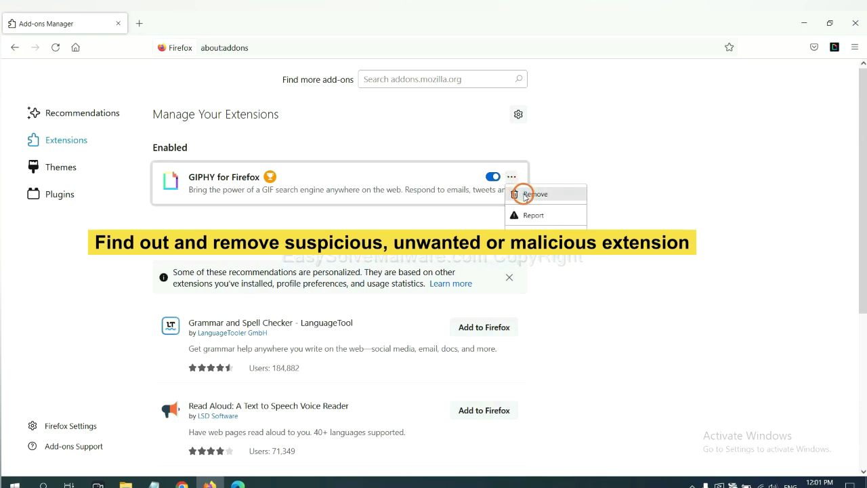
Step: Remove ArcVpn Free Fast VPN Proxy from Edge's Manage extensions page, then minimise Edge
{"action": "left_click", "coordinate": [236, 484]}
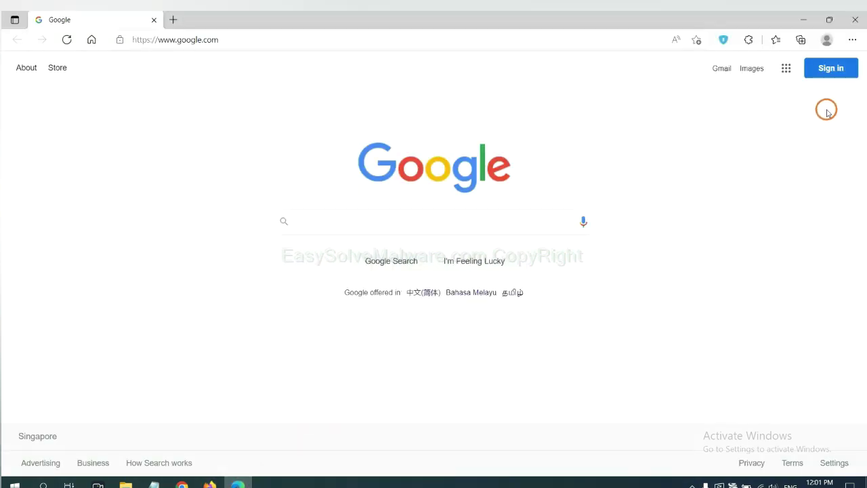
{"action": "left_click", "coordinate": [851, 40]}
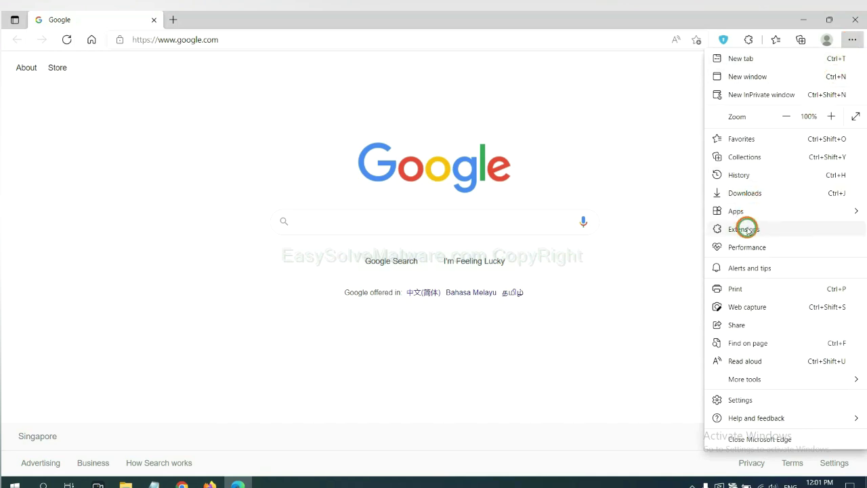
{"action": "right_click", "coordinate": [747, 229]}
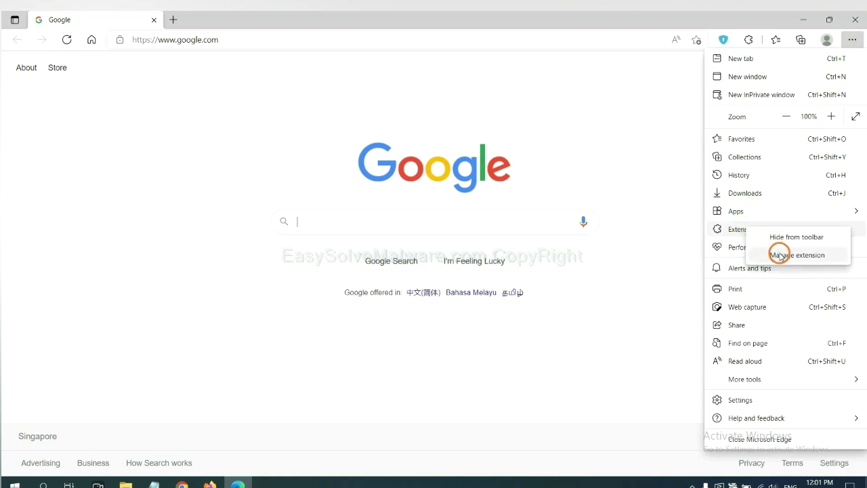
{"action": "left_click", "coordinate": [778, 255]}
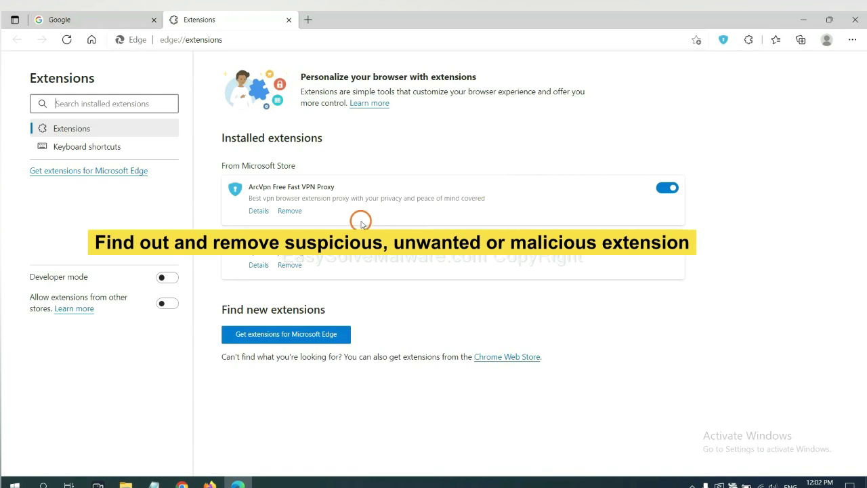
{"action": "left_click", "coordinate": [290, 211]}
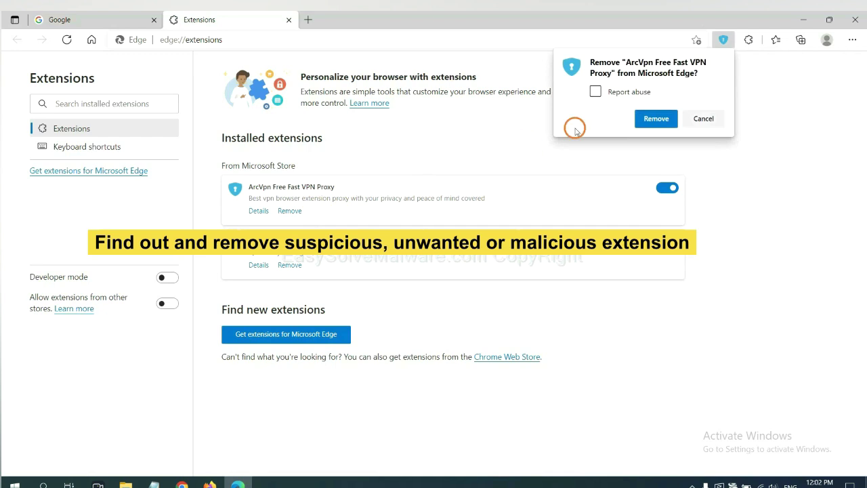
{"action": "left_click", "coordinate": [647, 119]}
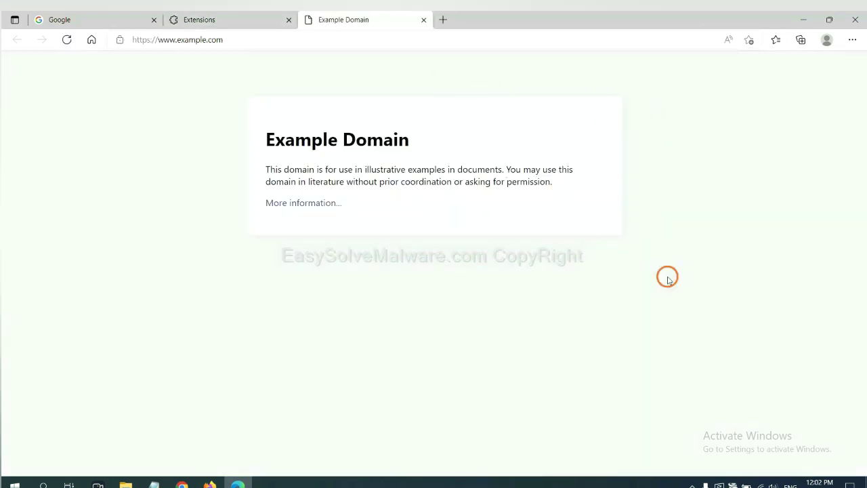
{"action": "left_click", "coordinate": [863, 481]}
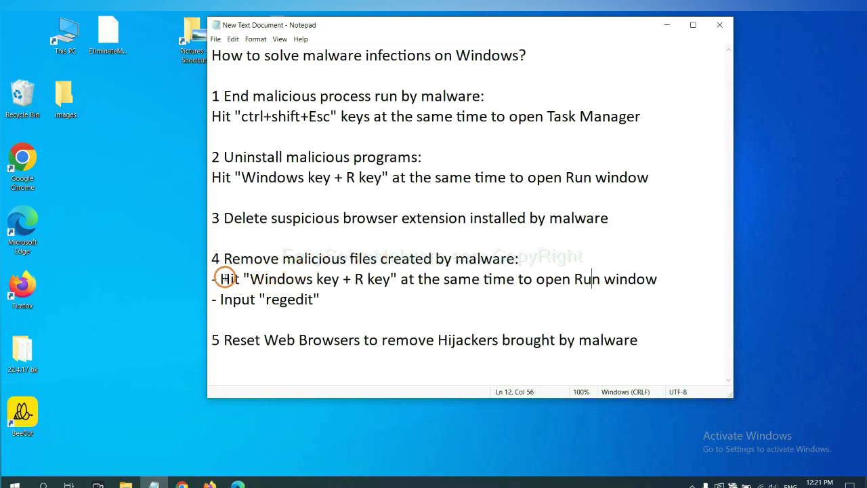
Step: Run 'regedit' from the Run dialog to open Registry Editor
{"action": "left_click_drag", "start_coordinate": [221, 278], "coordinate": [493, 292]}
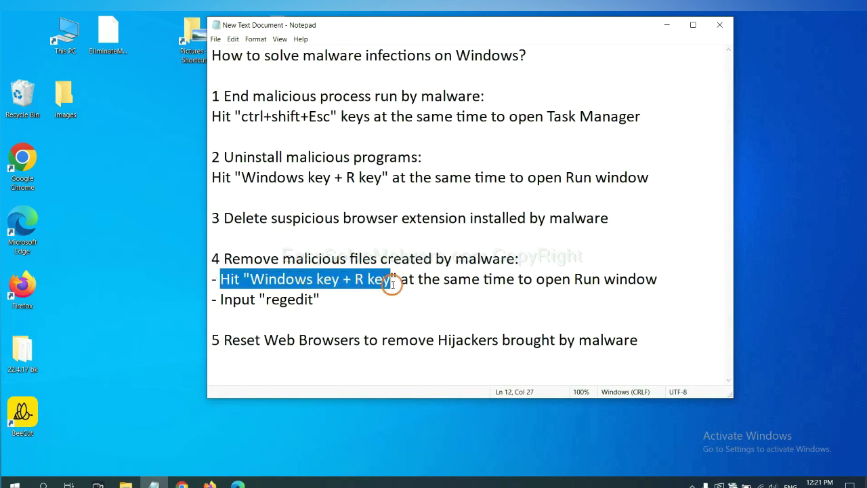
{"action": "left_click", "coordinate": [498, 285]}
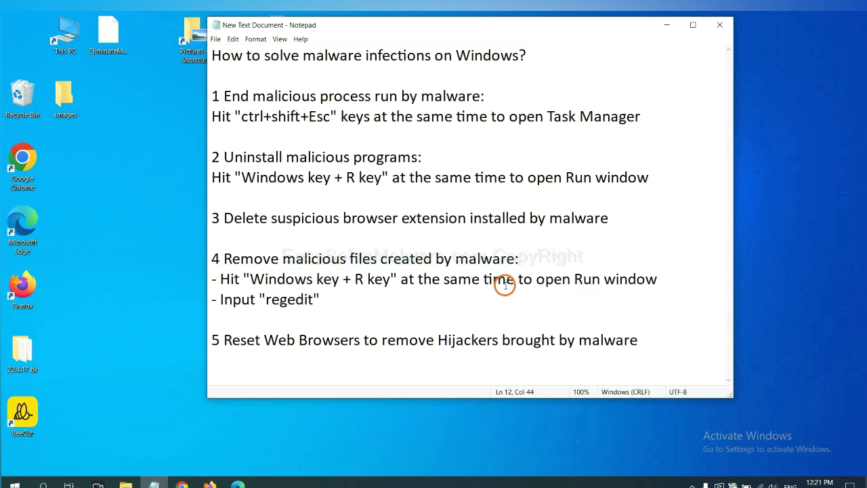
{"action": "key", "text": "super+r"}
{"action": "left_click_drag", "start_coordinate": [187, 359], "coordinate": [717, 192]}
{"action": "left_click", "coordinate": [639, 245]}
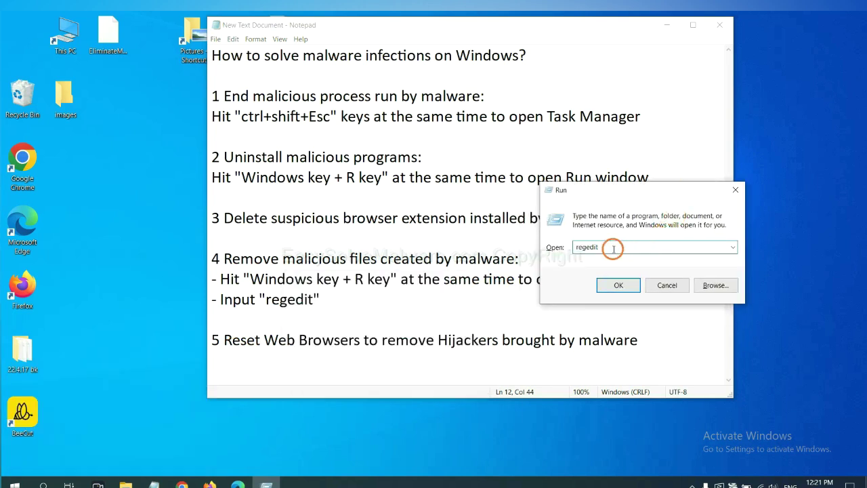
{"action": "left_click", "coordinate": [618, 284]}
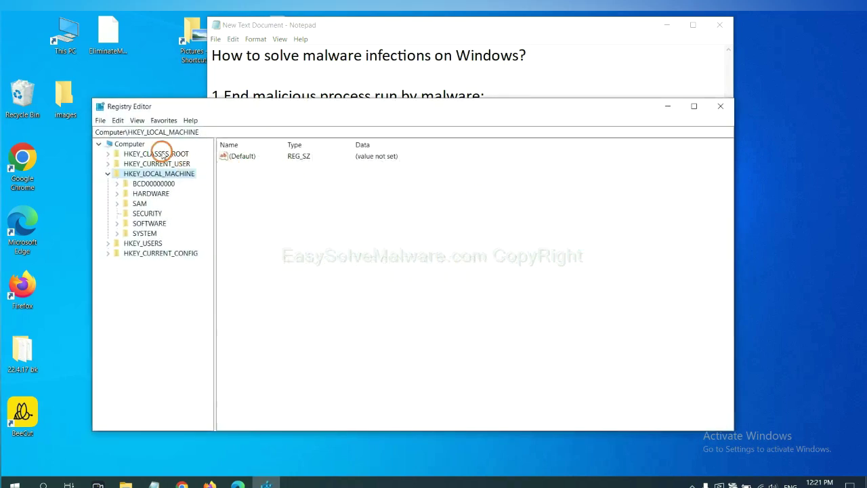
Step: Search the whole registry for 'beecut' with Edit > Find
{"action": "left_click", "coordinate": [122, 120]}
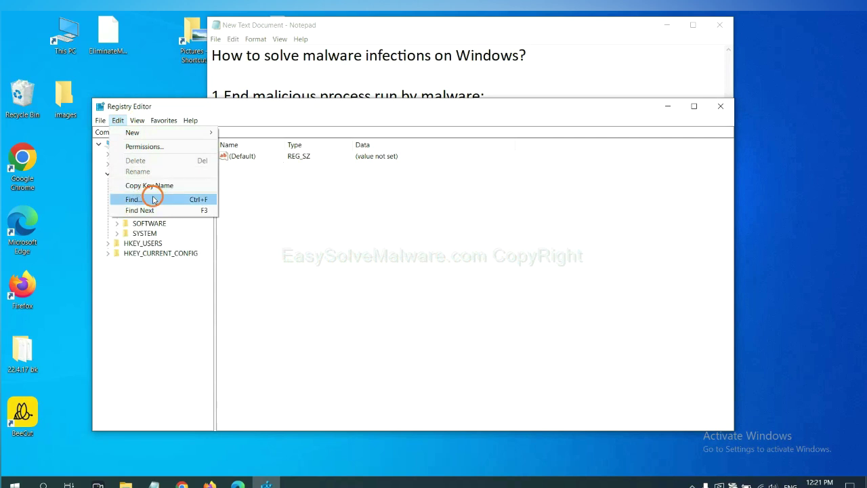
{"action": "left_click", "coordinate": [153, 199]}
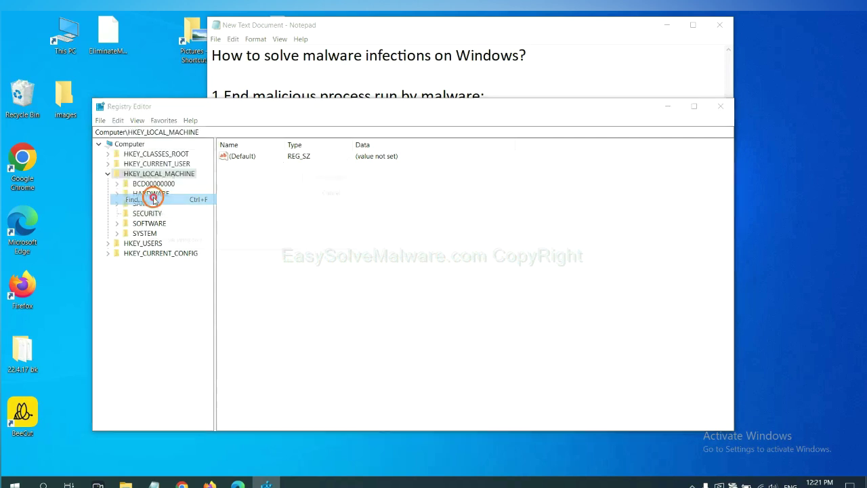
{"action": "left_click_drag", "start_coordinate": [263, 159], "coordinate": [347, 179]}
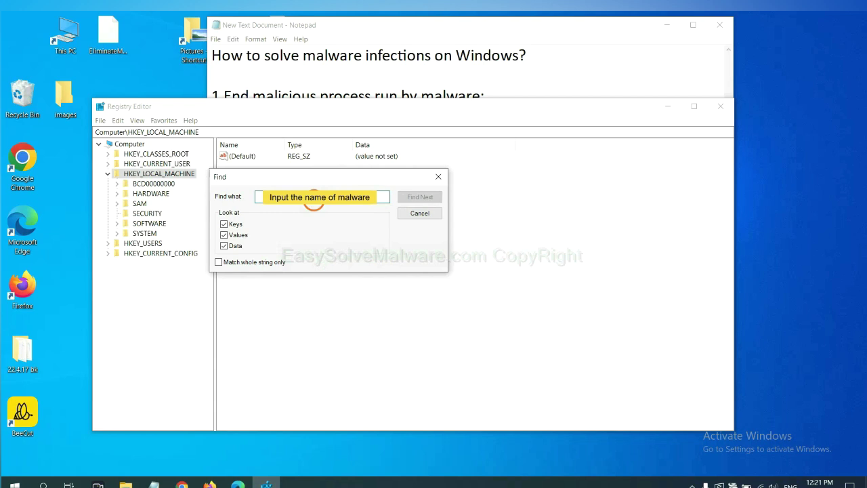
{"action": "type", "text": "beecut"}
{"action": "left_click", "coordinate": [419, 198]}
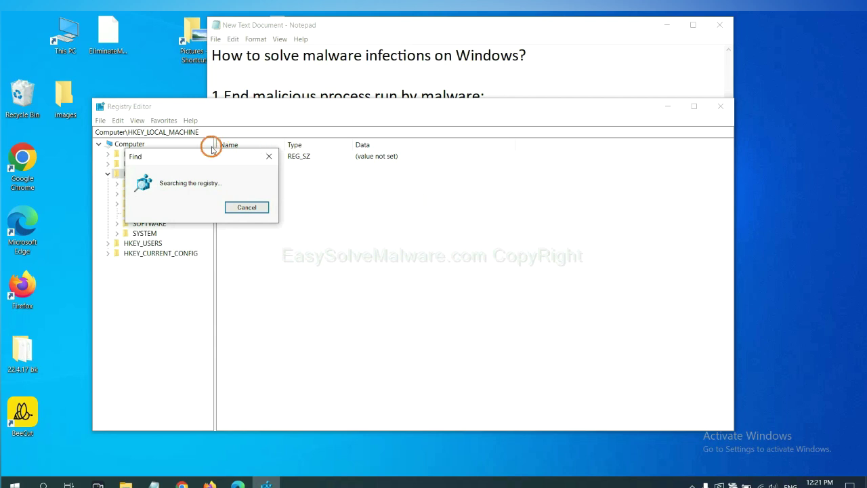
Step: Move the search progress window aside and open the context menu of the FEATURE_BROWSER_EMULATION key
{"action": "left_click_drag", "start_coordinate": [227, 155], "coordinate": [362, 155]}
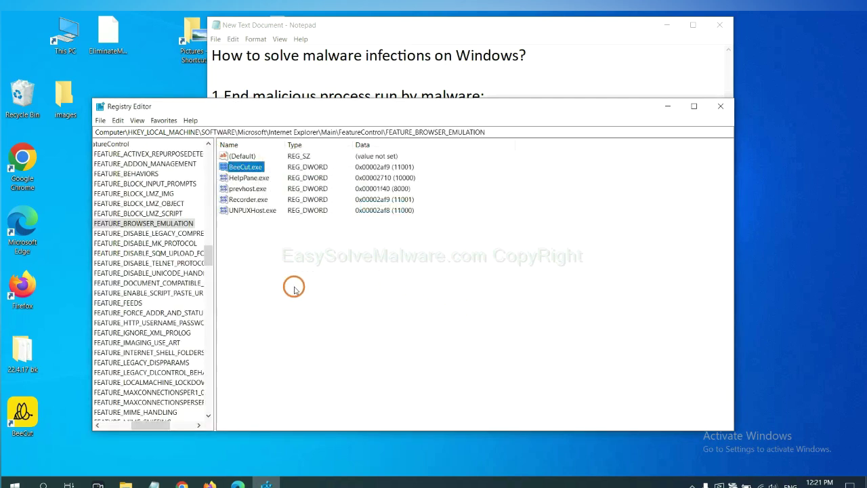
{"action": "left_click_drag", "start_coordinate": [148, 427], "coordinate": [141, 424]}
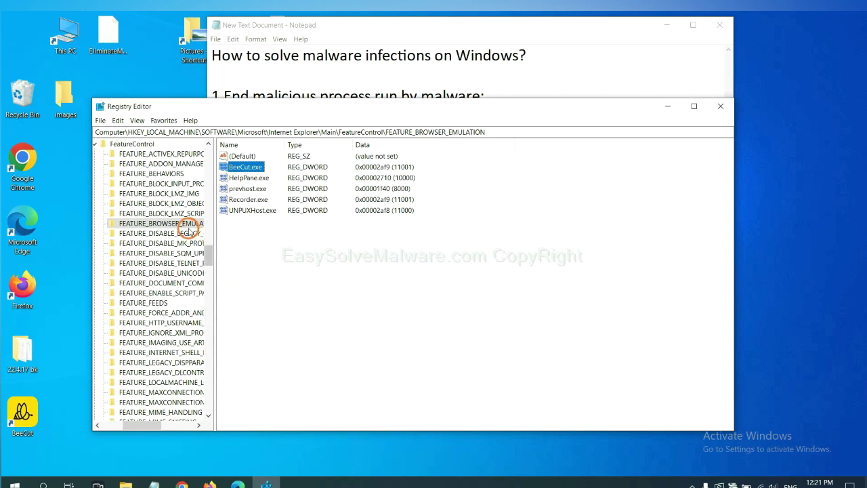
{"action": "right_click", "coordinate": [177, 225]}
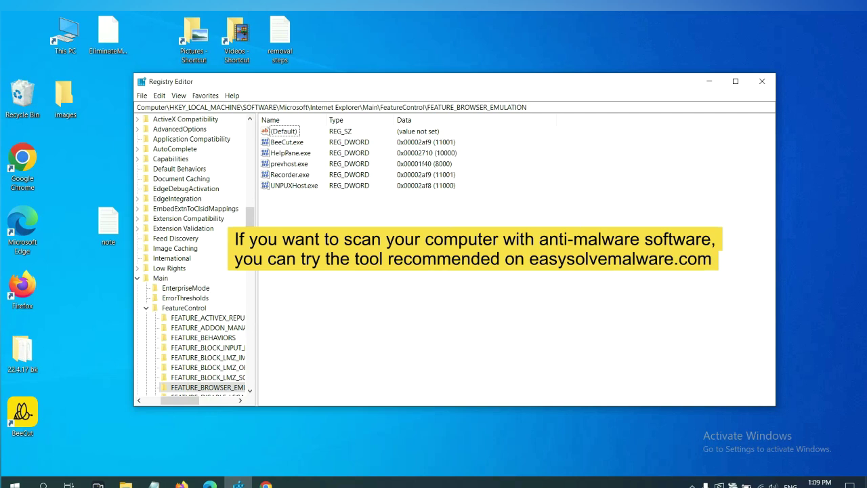
Step: Bring up the easysolvemalware.com removal guide in Chrome and scroll through its Quick Menu sections
{"action": "left_click", "coordinate": [268, 483]}
{"action": "scroll", "coordinate": [630, 311], "scroll_direction": "down", "scroll_amount": 1}
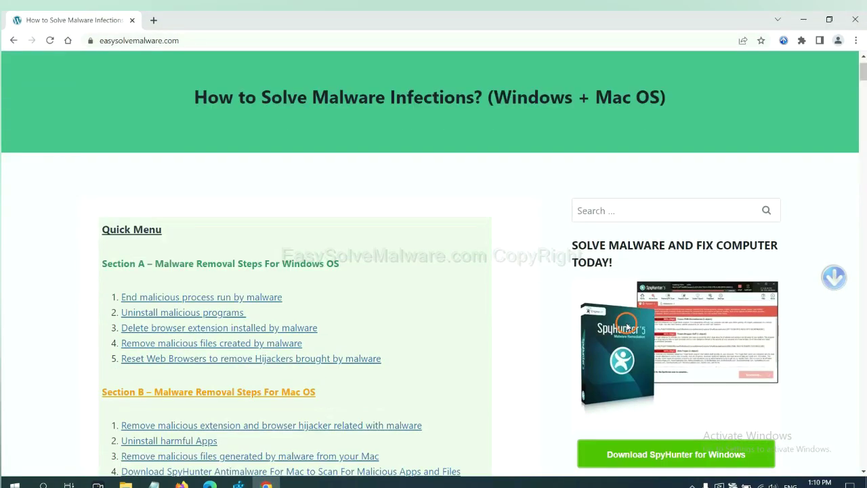
{"action": "scroll", "coordinate": [618, 308], "scroll_direction": "up", "scroll_amount": 1}
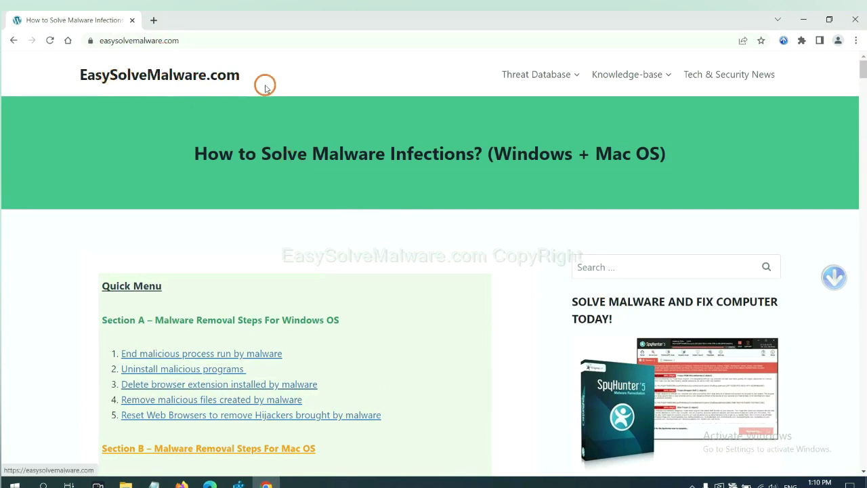
{"action": "scroll", "coordinate": [711, 325], "scroll_direction": "down", "scroll_amount": 3}
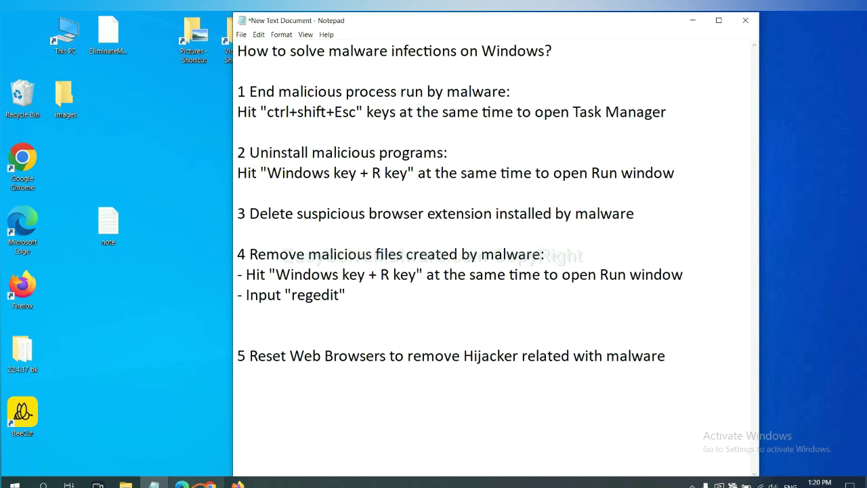
Step: Search Chrome settings for reset and choose Restore settings to their original defaults
{"action": "left_click", "coordinate": [210, 483]}
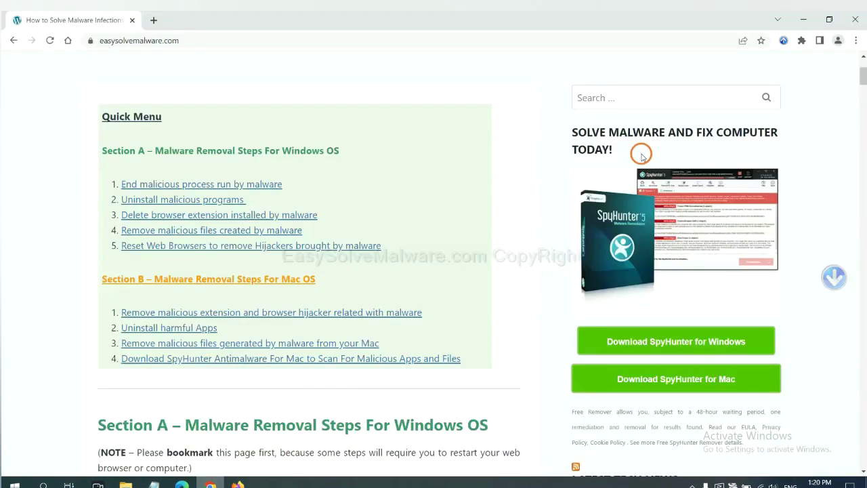
{"action": "left_click", "coordinate": [857, 42]}
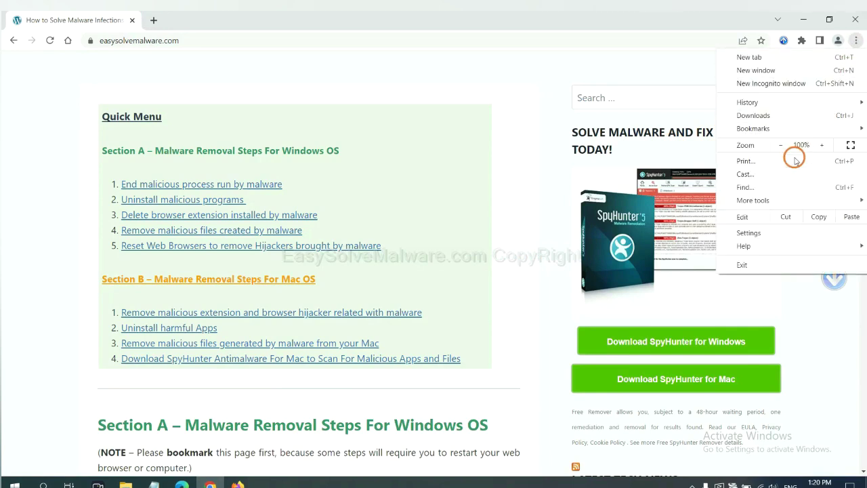
{"action": "left_click", "coordinate": [753, 232]}
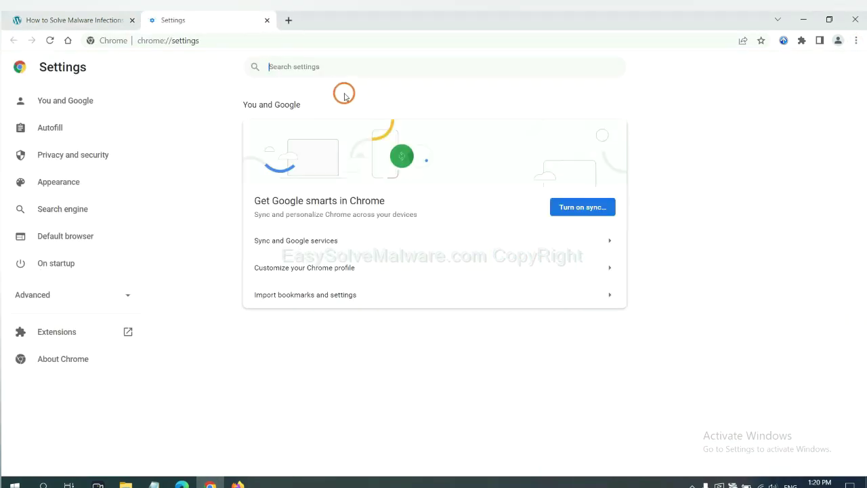
{"action": "type", "text": "reset"}
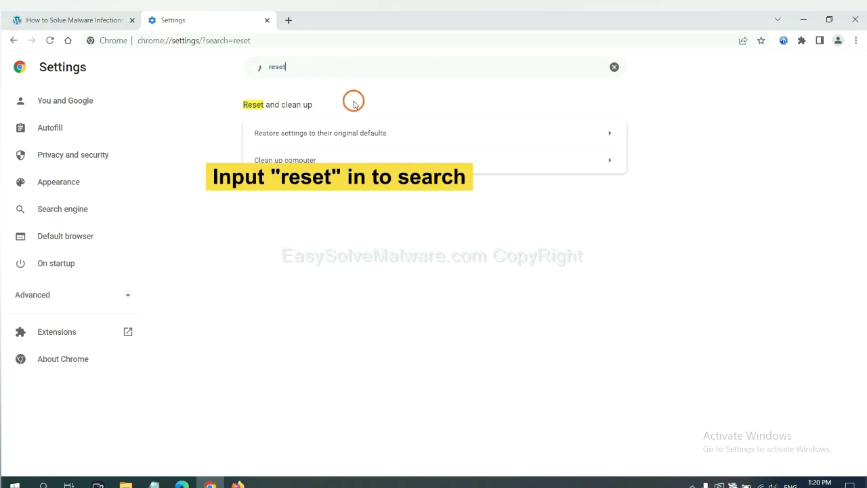
{"action": "left_click", "coordinate": [371, 133]}
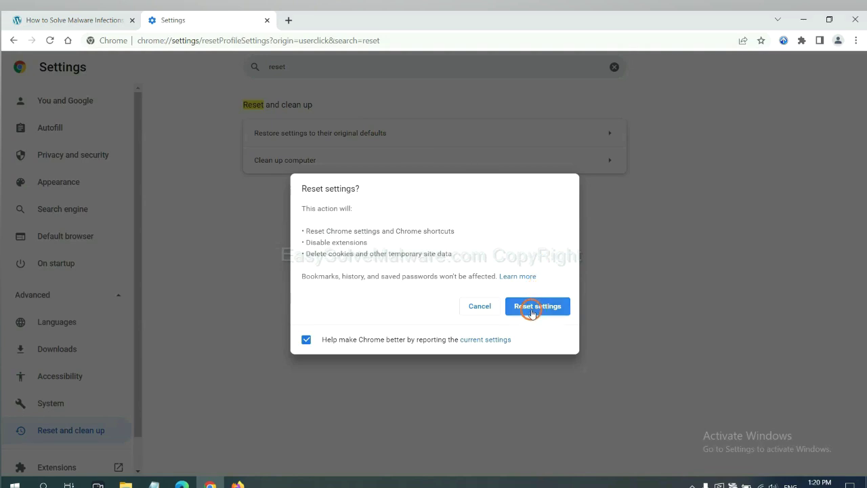
{"action": "left_click", "coordinate": [237, 483]}
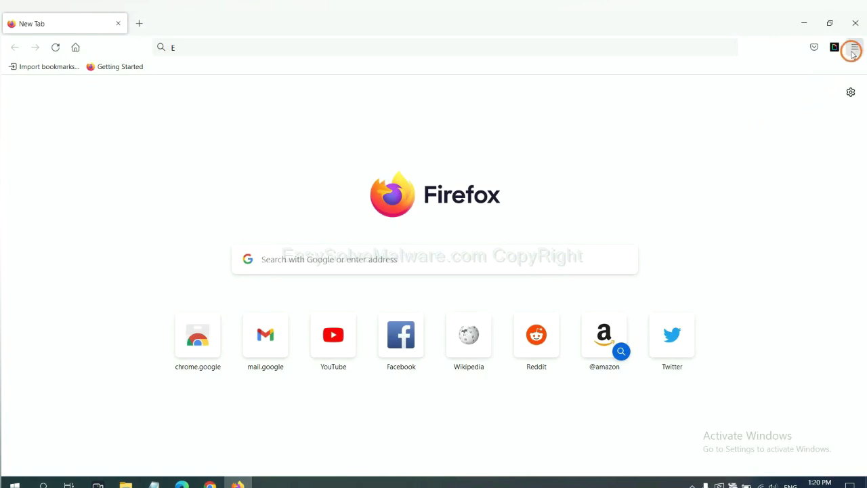
Step: Refresh Firefox to its default settings from the Troubleshooting Information page and confirm it
{"action": "left_click", "coordinate": [854, 47]}
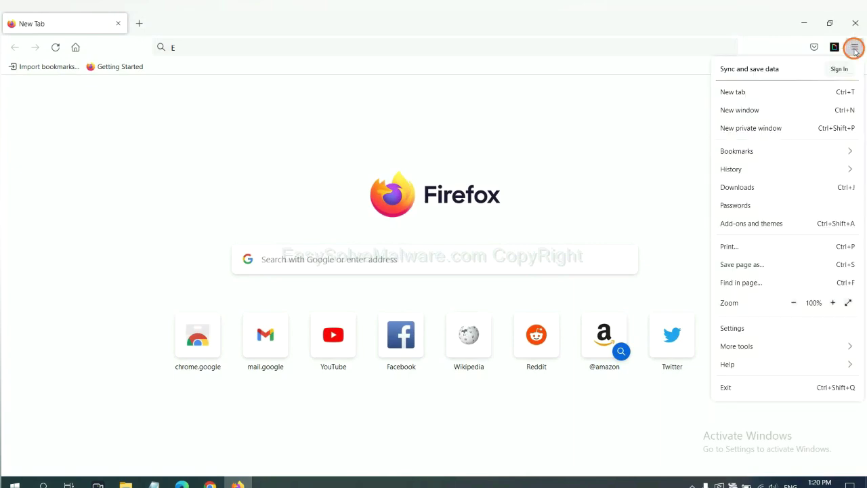
{"action": "left_click", "coordinate": [746, 362]}
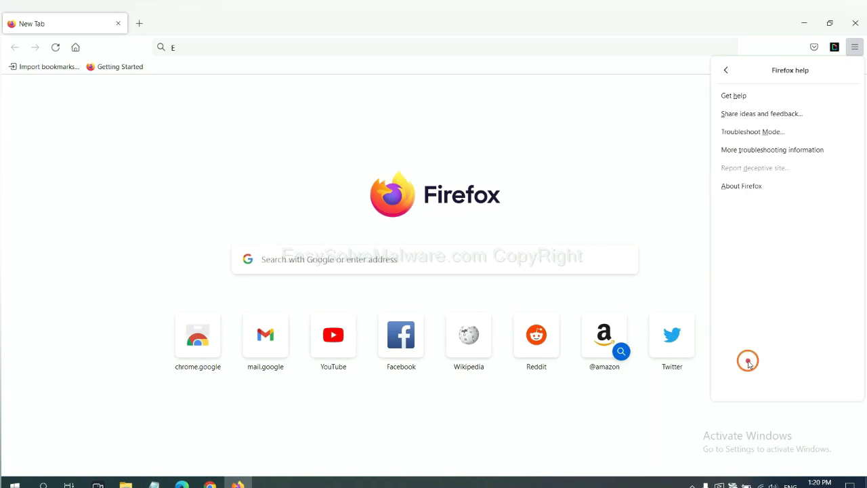
{"action": "left_click", "coordinate": [762, 150]}
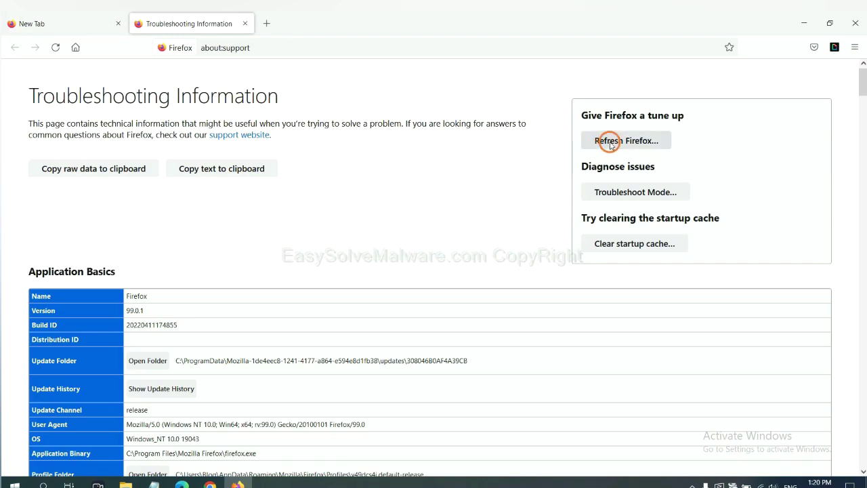
{"action": "left_click", "coordinate": [611, 142]}
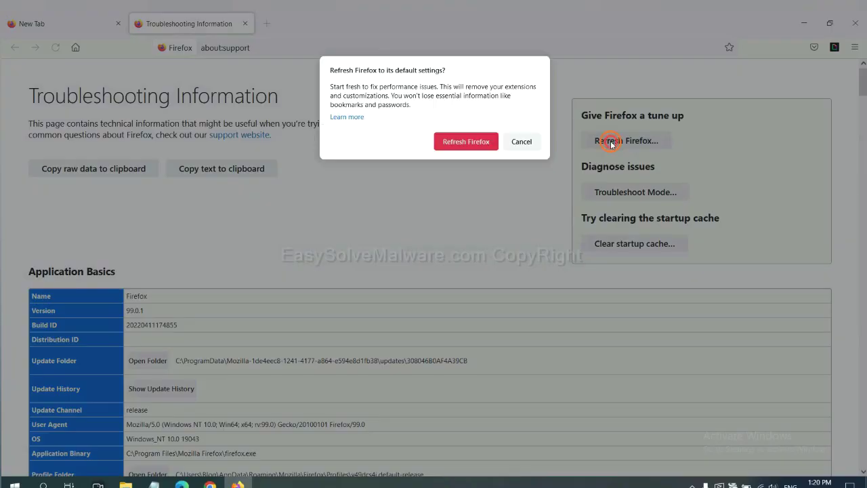
{"action": "left_click", "coordinate": [472, 146]}
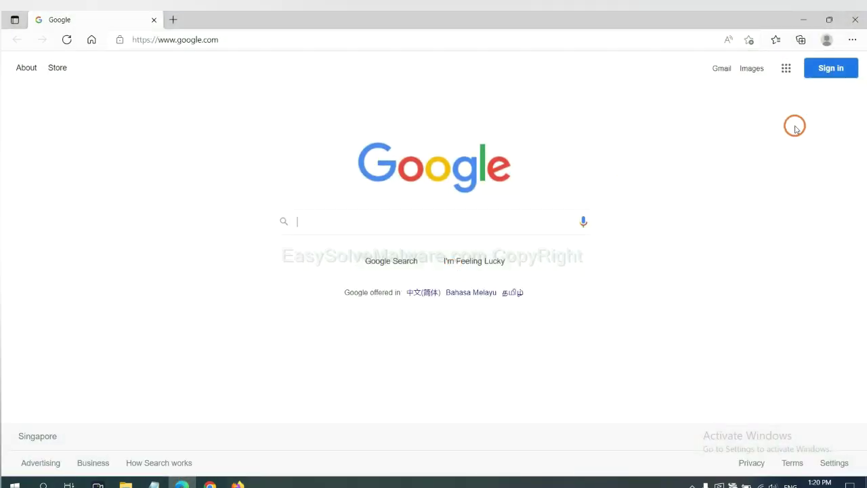
Step: Search Edge settings for 'reset' and choose Restore settings to their default values
{"action": "left_click", "coordinate": [852, 39]}
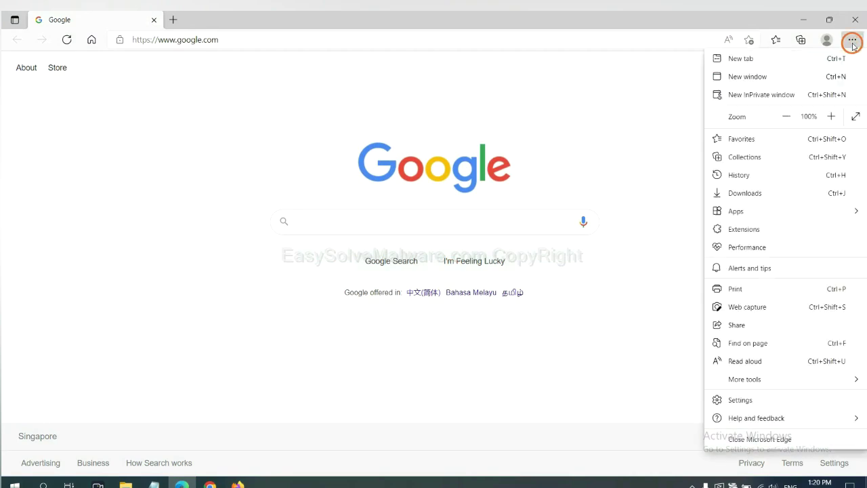
{"action": "left_click", "coordinate": [741, 399]}
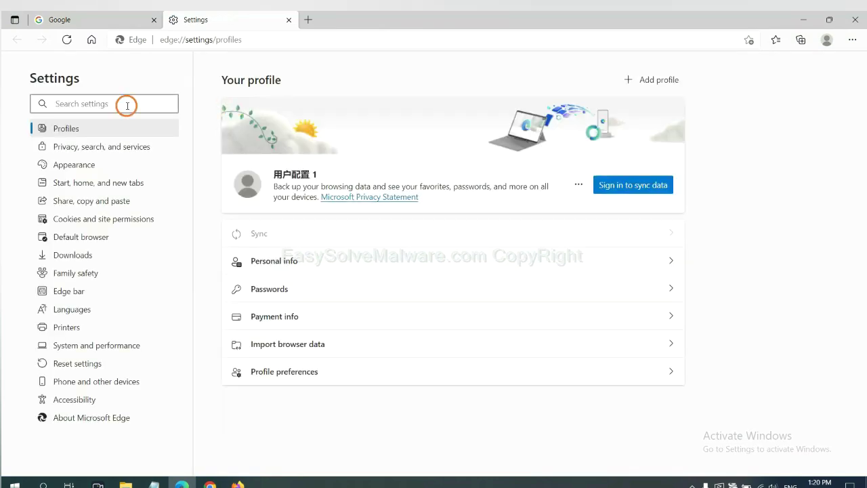
{"action": "type", "text": "re"}
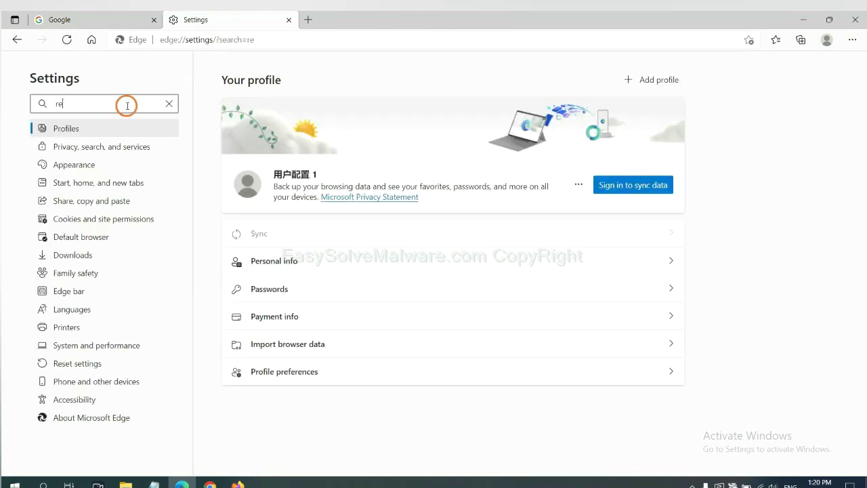
{"action": "type", "text": "set"}
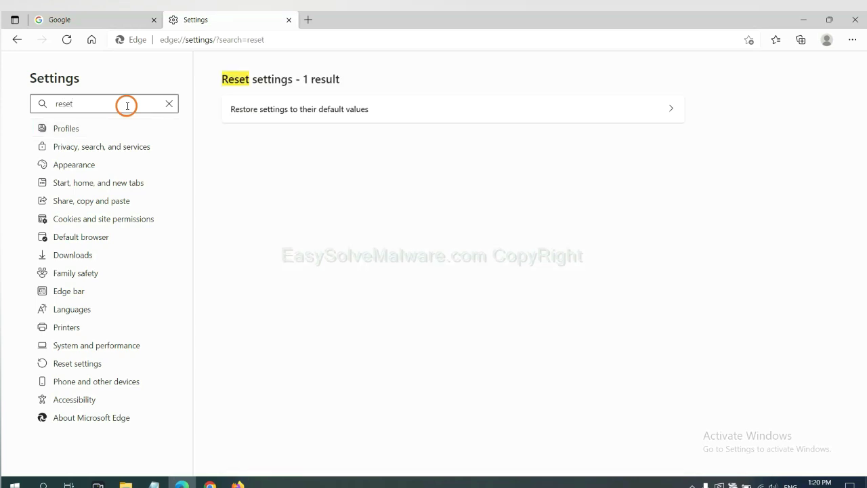
{"action": "left_click", "coordinate": [305, 108]}
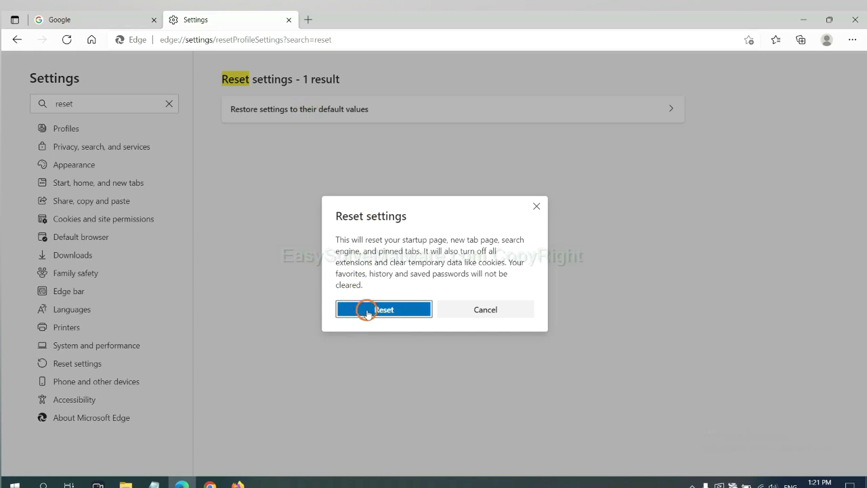